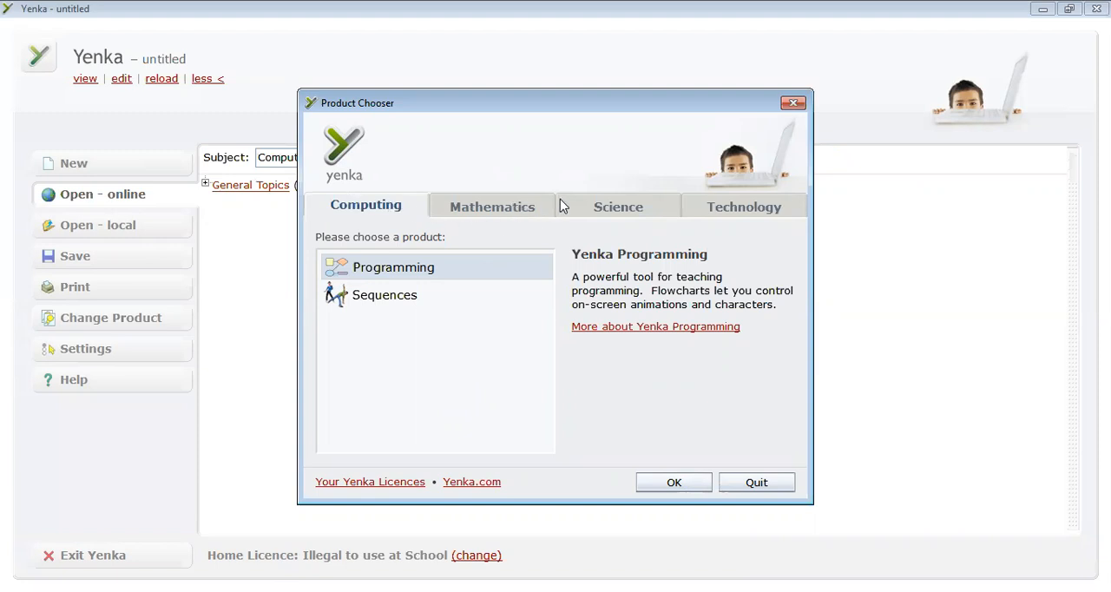
Choose the Basic Circuits product from the Technology category and start a new blank model.
click(729, 208)
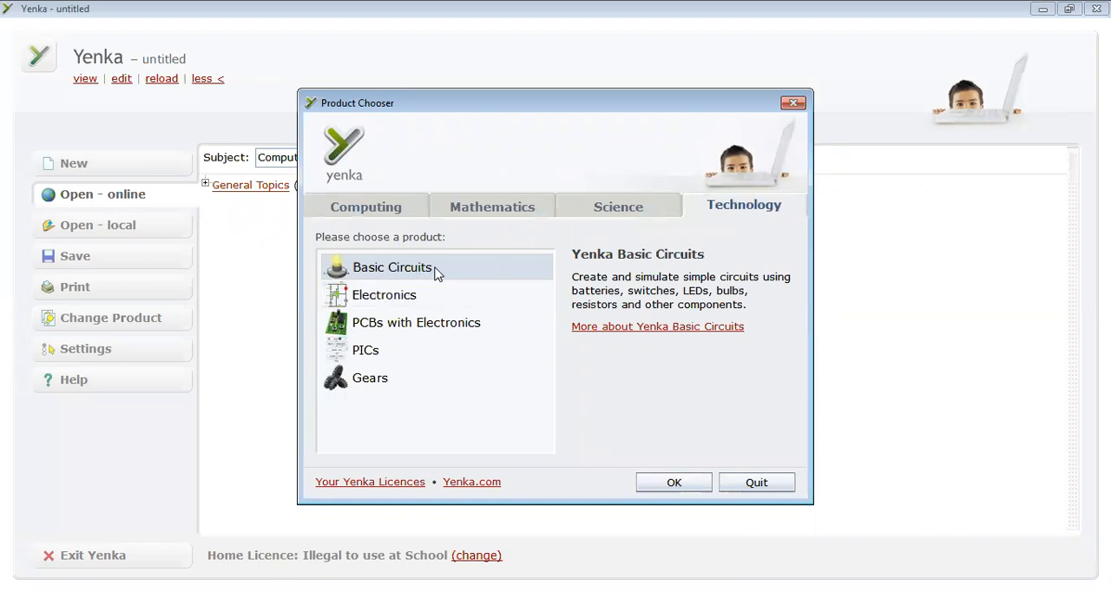
click(657, 489)
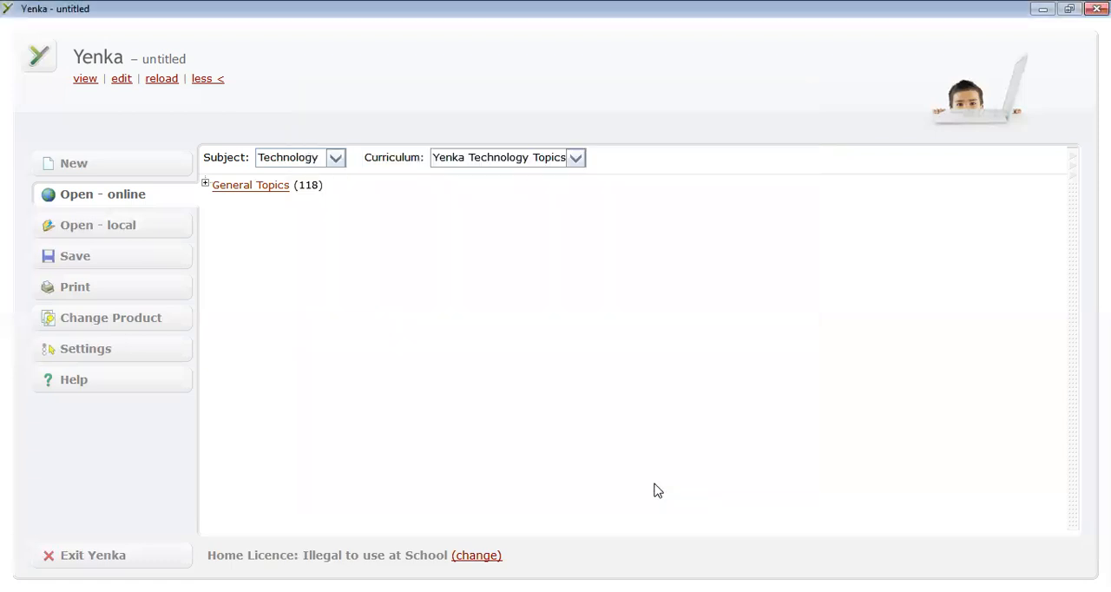
click(76, 172)
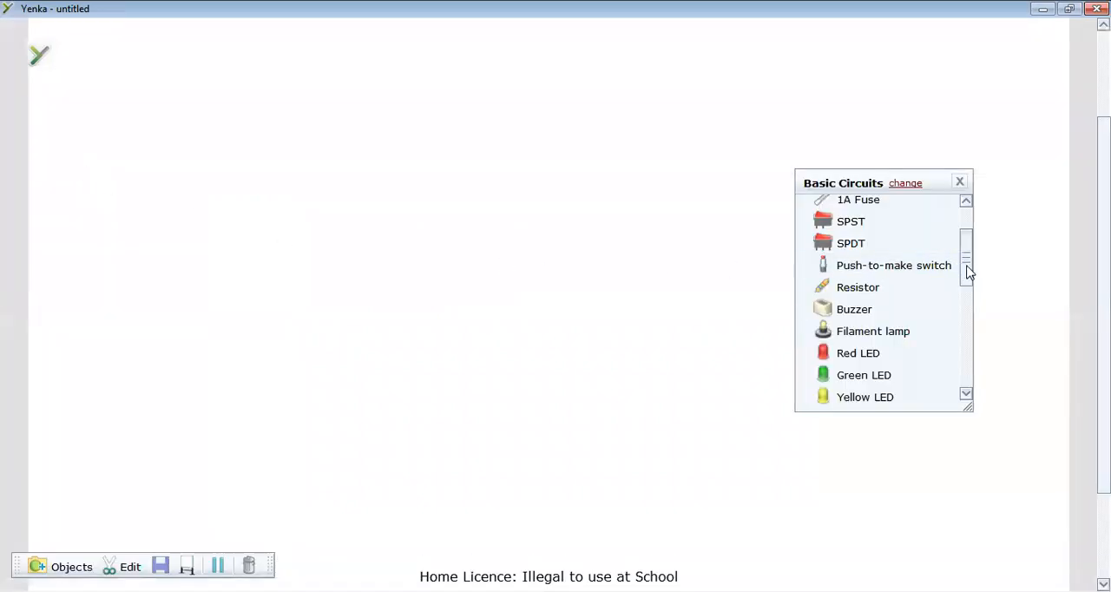
Place a pictorial 9V Battery and an SPST switch above it, with the battery shifted slightly closer to the centre.
drag(968, 265, 967, 243)
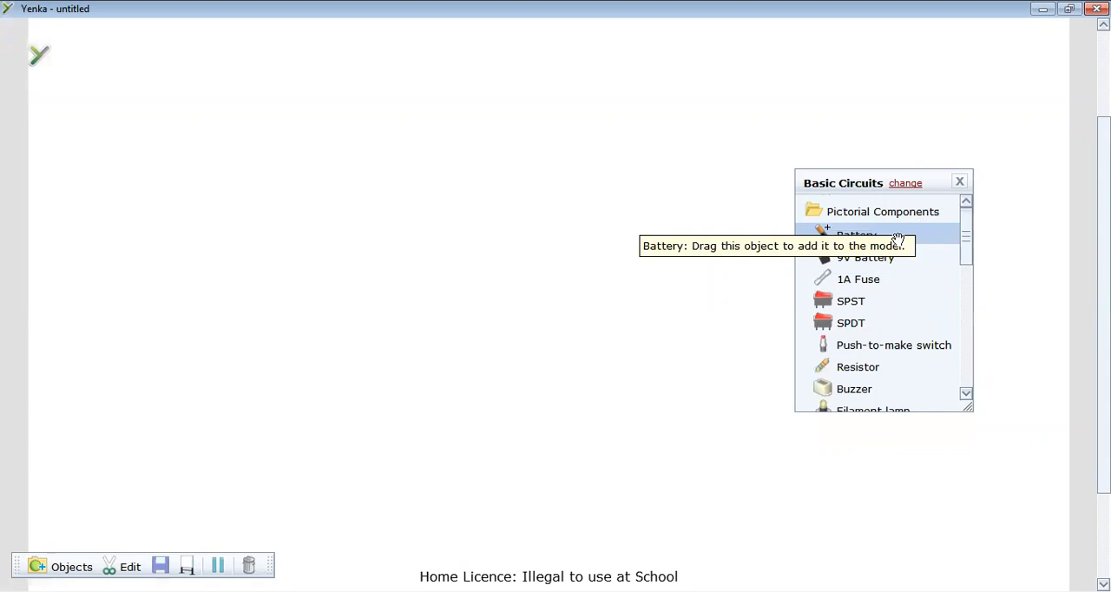
click(970, 319)
drag(970, 330, 967, 273)
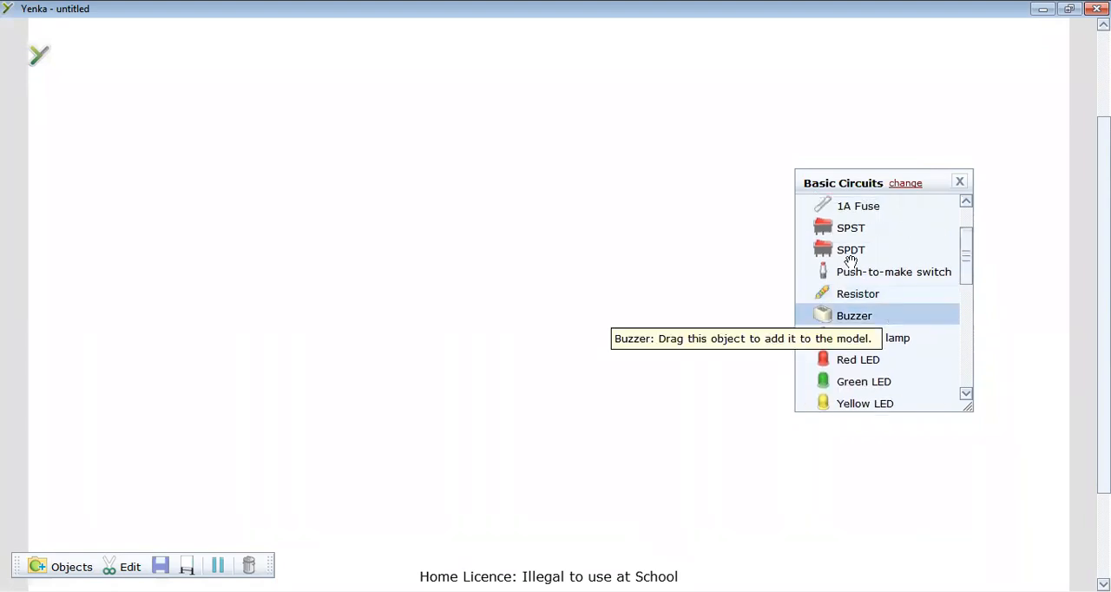
drag(967, 274, 968, 251)
drag(866, 257, 308, 382)
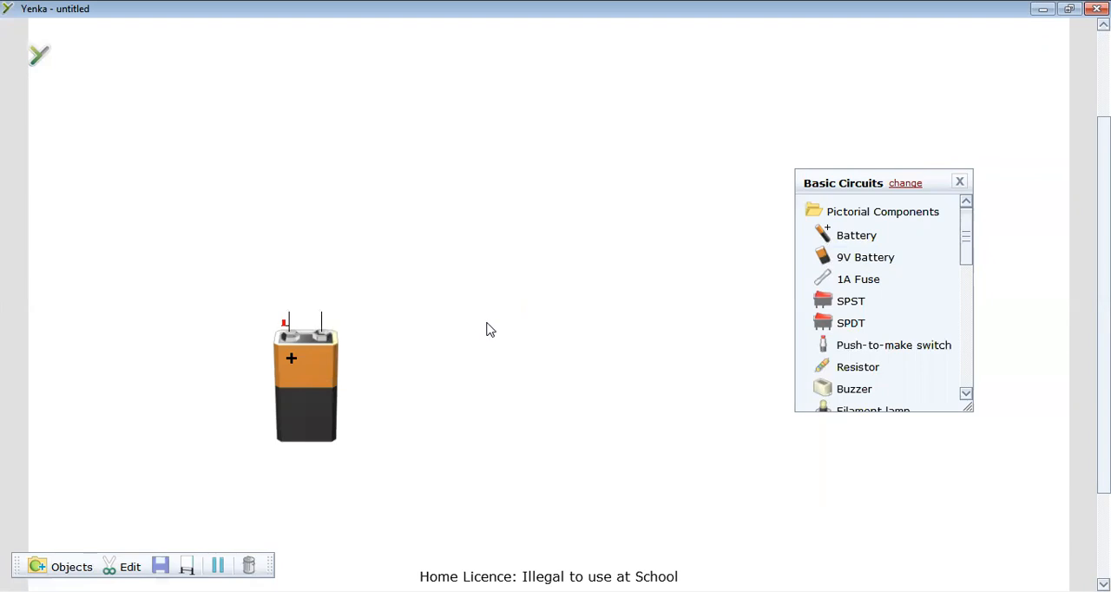
drag(807, 303, 480, 225)
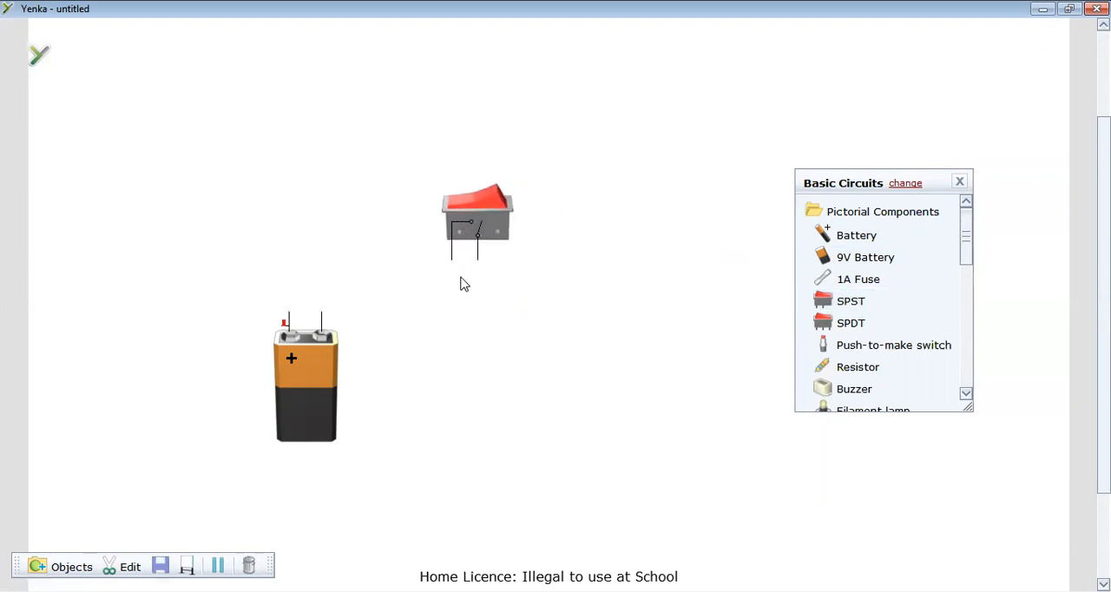
drag(330, 354, 419, 406)
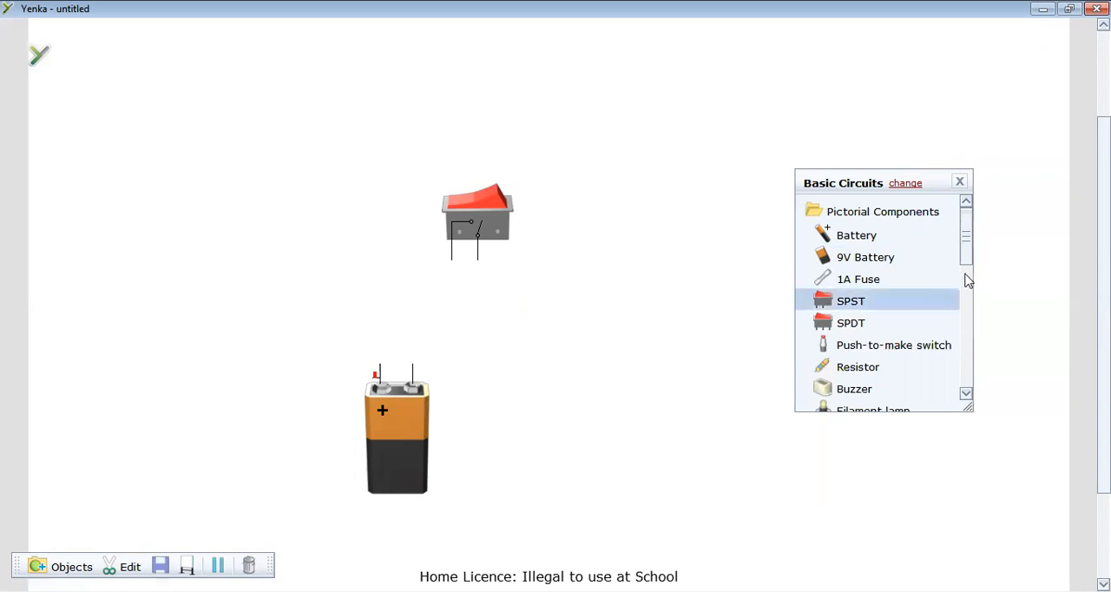
Add a pictorial Filament lamp beside the battery and wire the battery, SPST switch and lamp into one series loop.
drag(966, 256, 967, 278)
drag(885, 341, 548, 340)
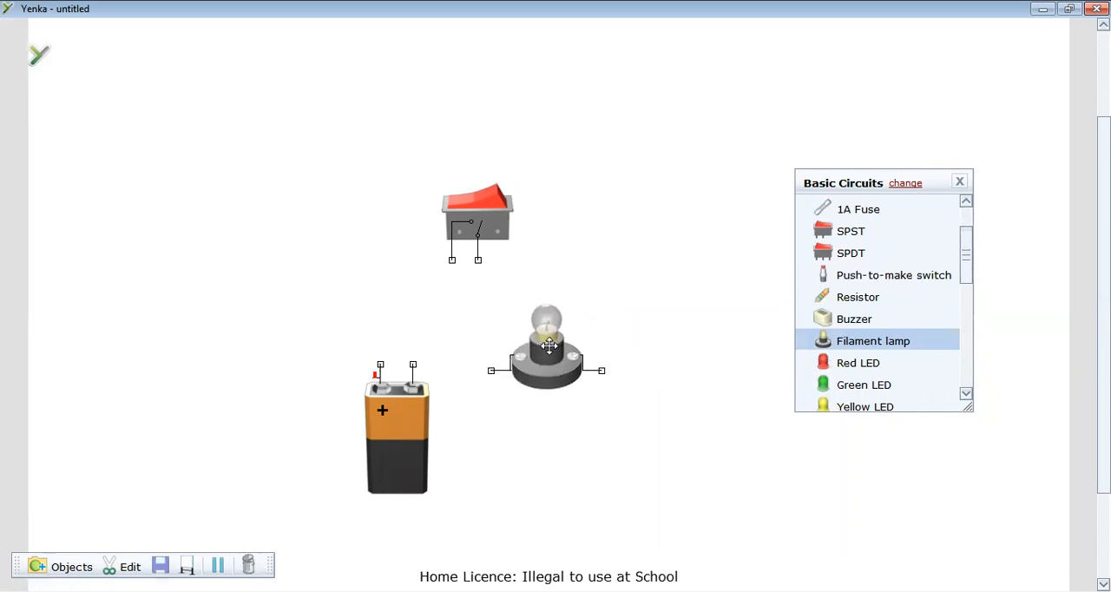
drag(482, 226, 483, 187)
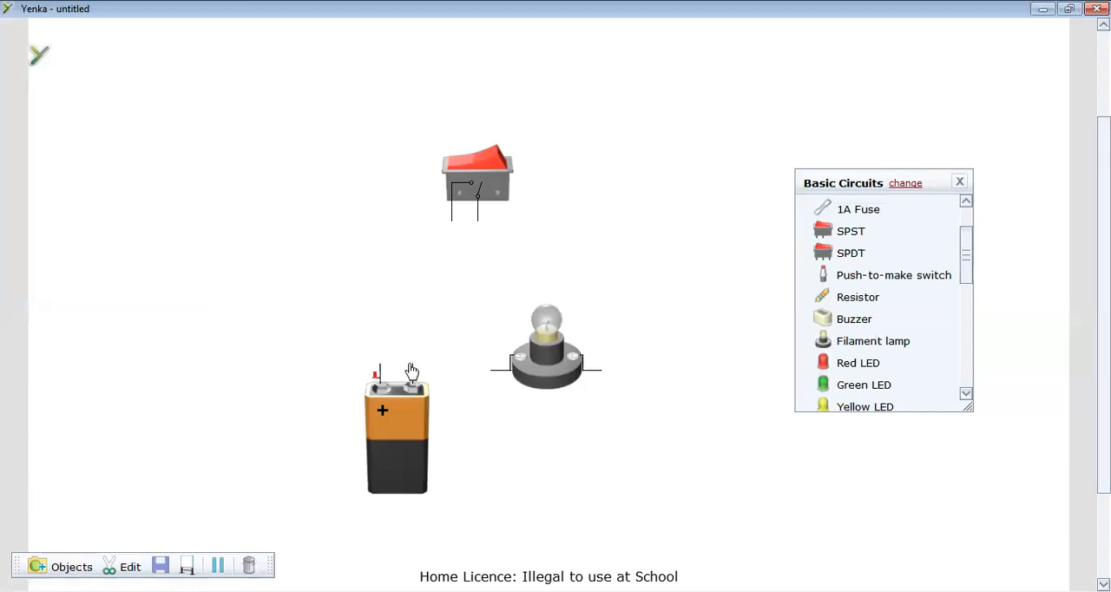
drag(412, 365, 492, 371)
mouse_move(378, 363)
mouse_down()
mouse_move(440, 223)
mouse_move(504, 214)
mouse_move(561, 227)
mouse_move(598, 273)
mouse_move(601, 371)
mouse_up()
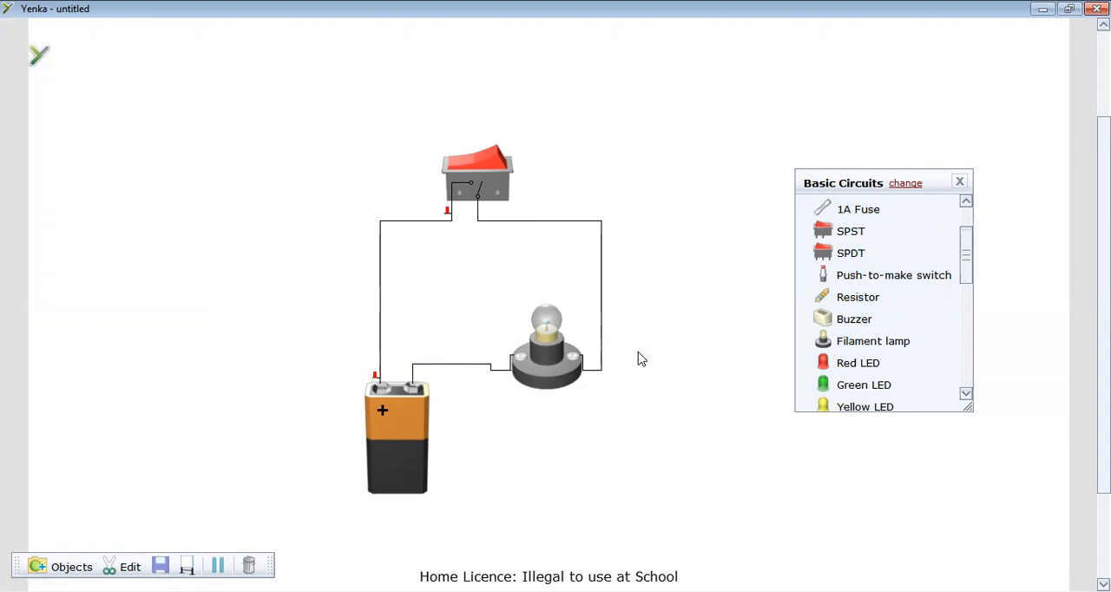
Test the pictorial circuit by toggling the SPST switch on and off repeatedly, leaving it open.
click(490, 175)
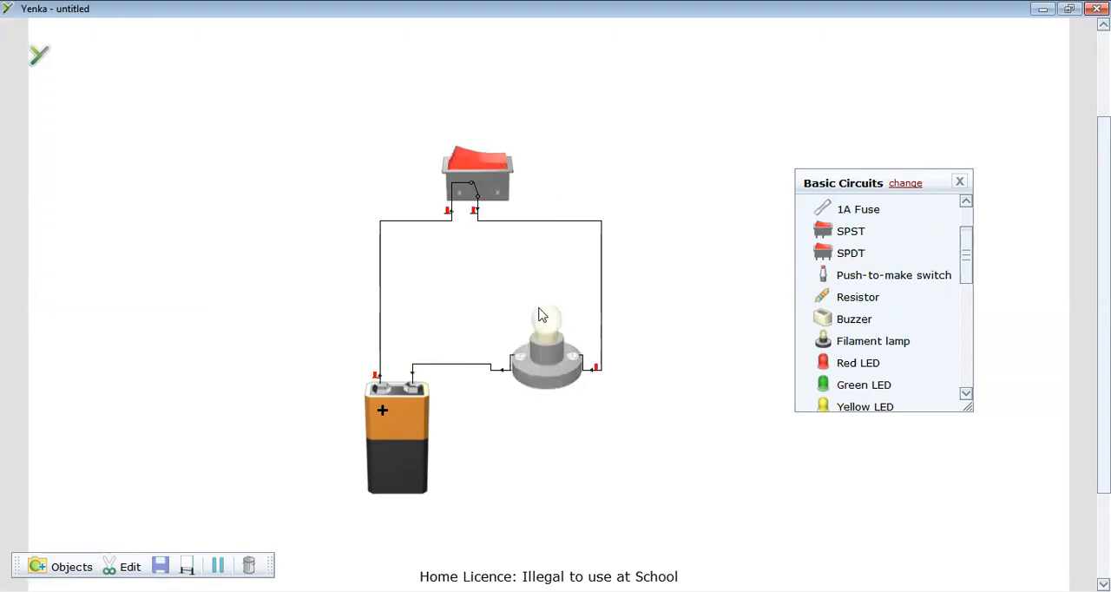
click(482, 163)
click(483, 163)
click(483, 164)
click(483, 163)
click(483, 163)
click(482, 163)
click(483, 163)
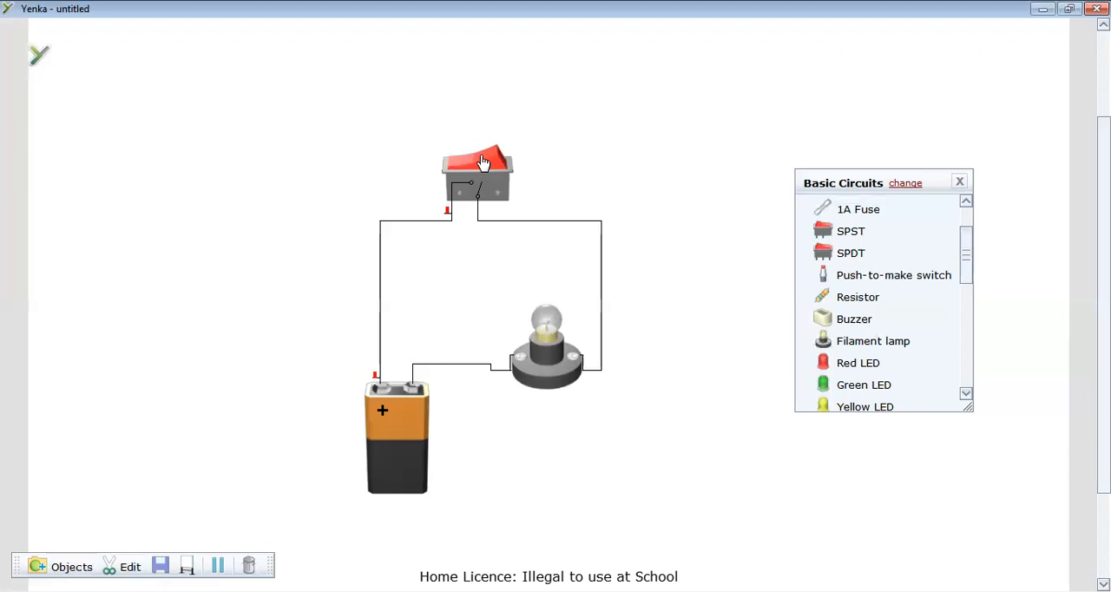
click(484, 167)
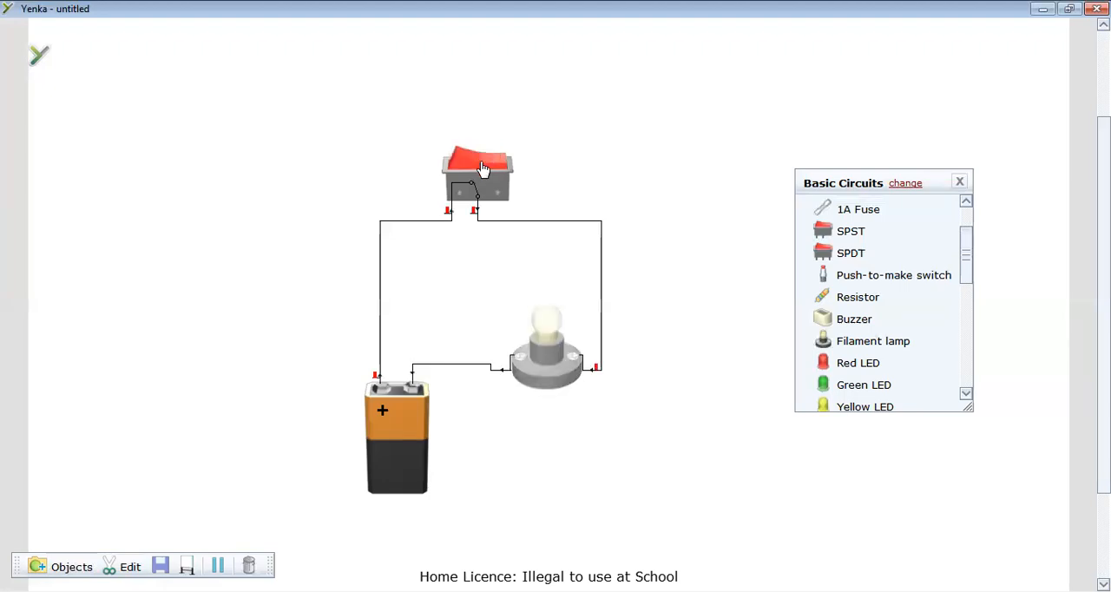
click(485, 176)
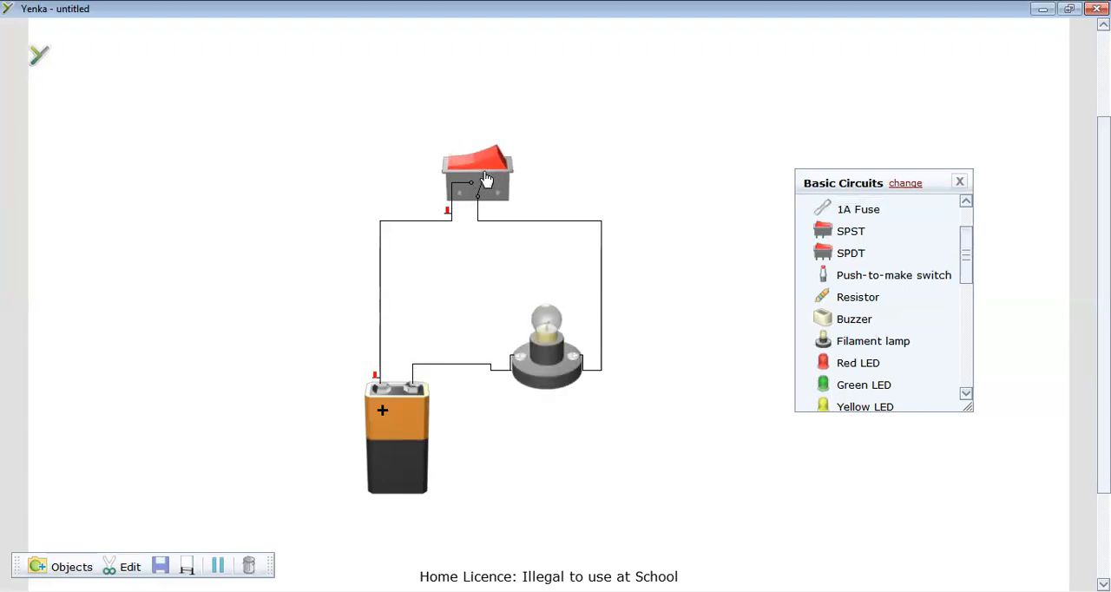
Select the entire pictorial circuit and delete it.
drag(233, 105, 681, 537)
key(Delete)
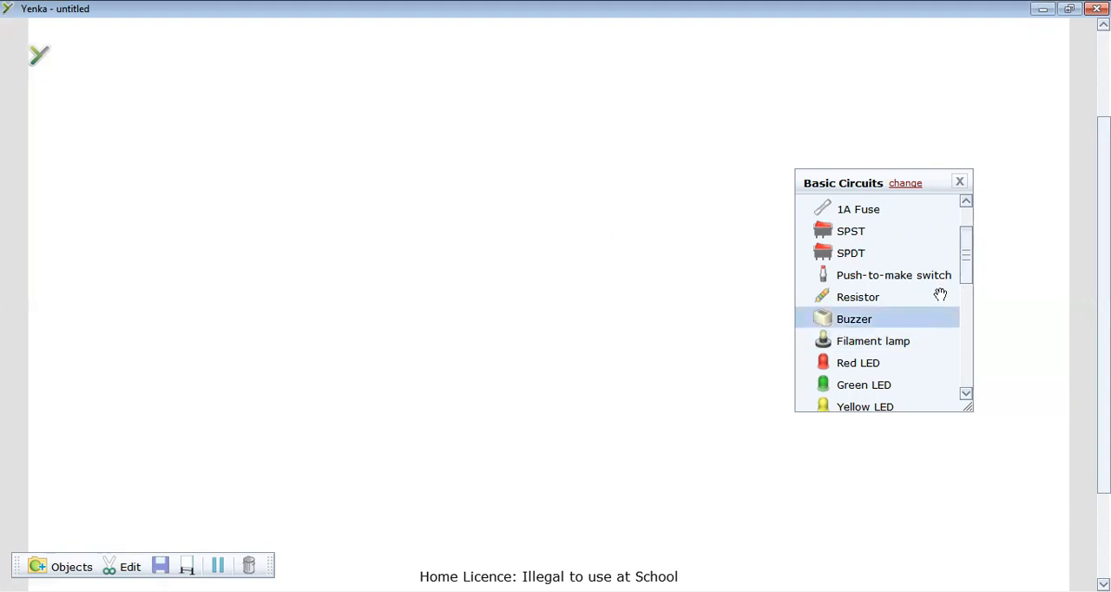
Place a symbolic Battery, an SPST switch and a Signal Lamp from the Symbolic Components, with the switch above and between the other two.
drag(963, 275, 967, 340)
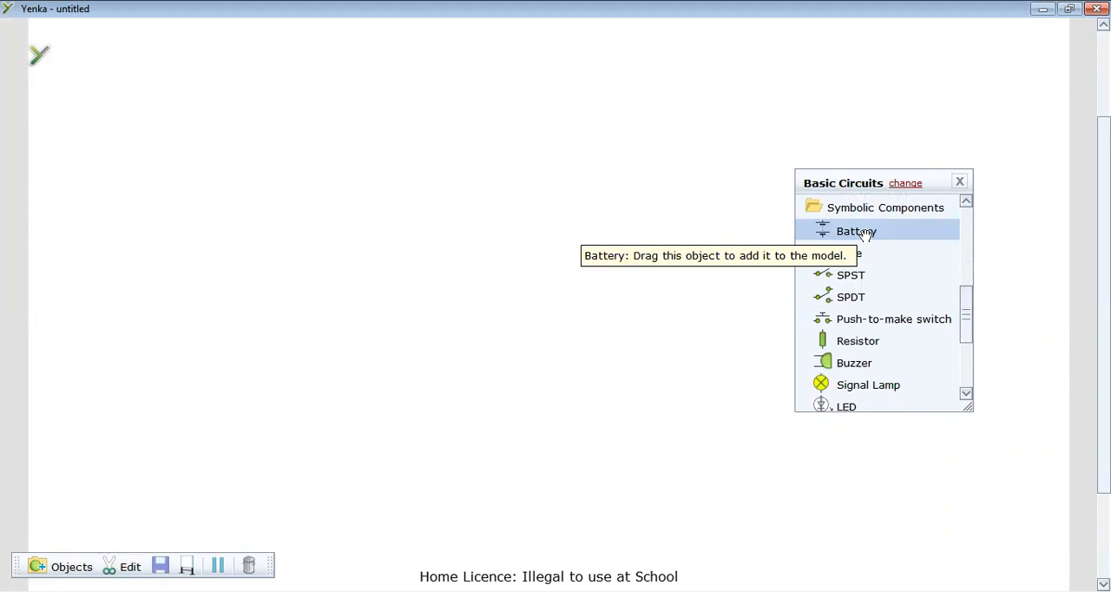
drag(894, 231, 387, 277)
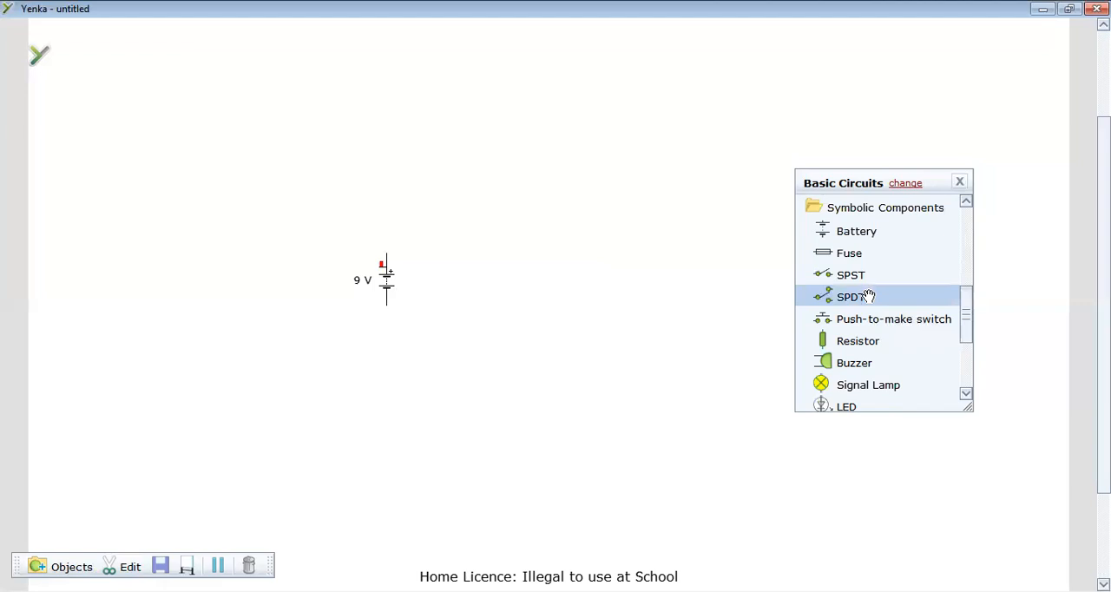
drag(851, 278, 522, 221)
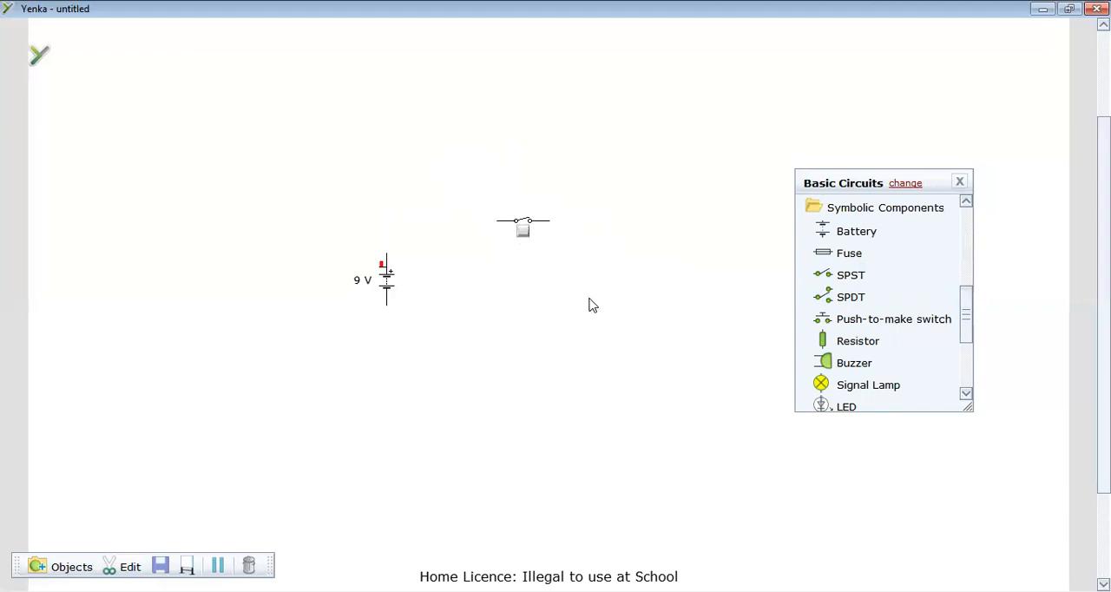
drag(875, 390, 613, 293)
drag(972, 315, 969, 317)
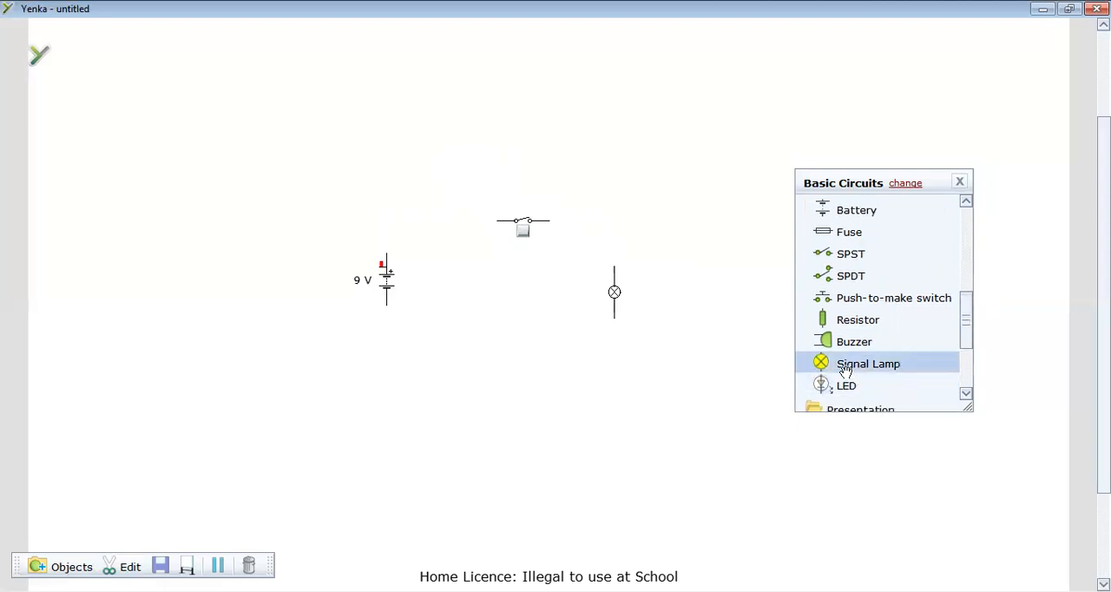
Wire the symbolic battery, SPST switch and signal lamp into a closed series loop.
drag(615, 267, 388, 254)
drag(387, 305, 613, 331)
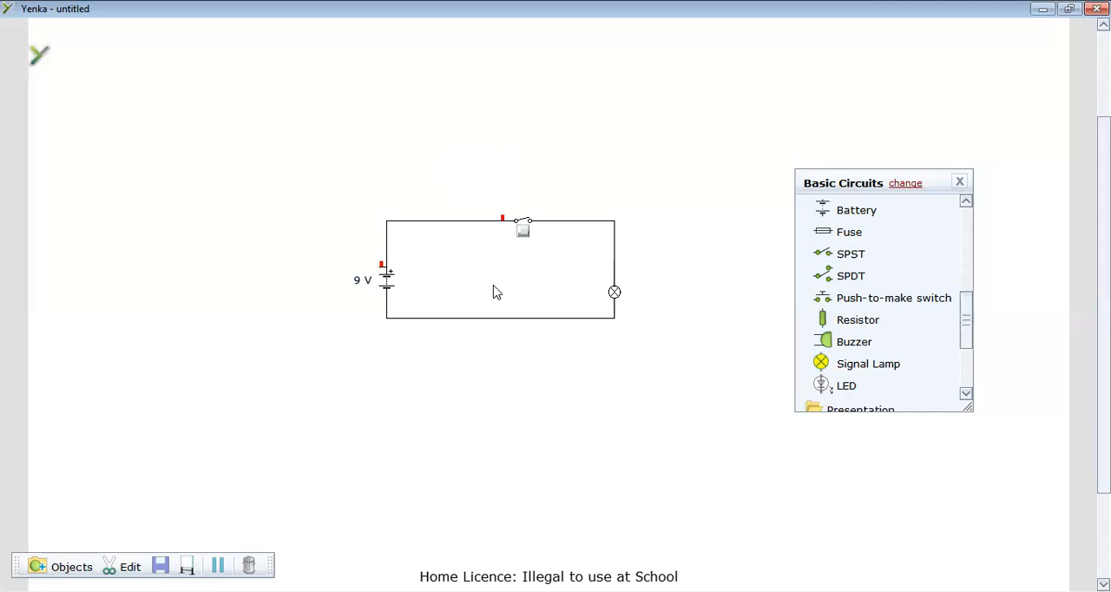
Test the signal lamp circuit by toggling the SPST switch on and off several times.
click(523, 236)
click(522, 239)
click(523, 238)
click(522, 238)
click(523, 239)
click(523, 239)
Replace the signal lamp with a symbolic Buzzer wired between the switch's free end and the battery's negative terminal.
click(615, 293)
key(Delete)
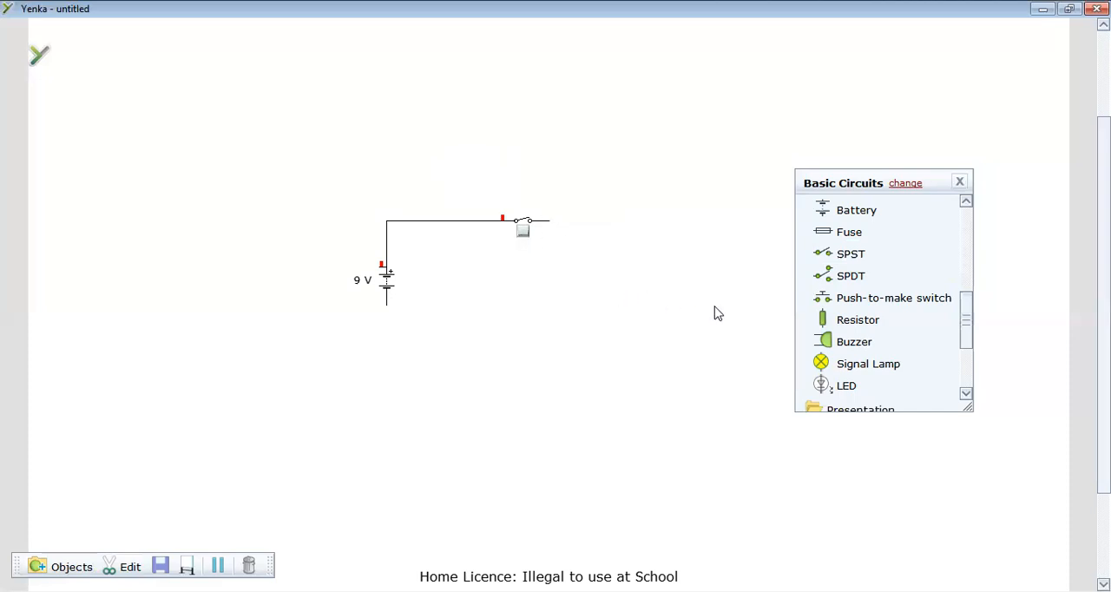
drag(849, 343, 596, 273)
mouse_move(575, 268)
mouse_down()
mouse_move(566, 223)
mouse_move(550, 221)
mouse_up()
mouse_move(577, 286)
mouse_down()
mouse_move(523, 312)
mouse_move(390, 308)
mouse_up()
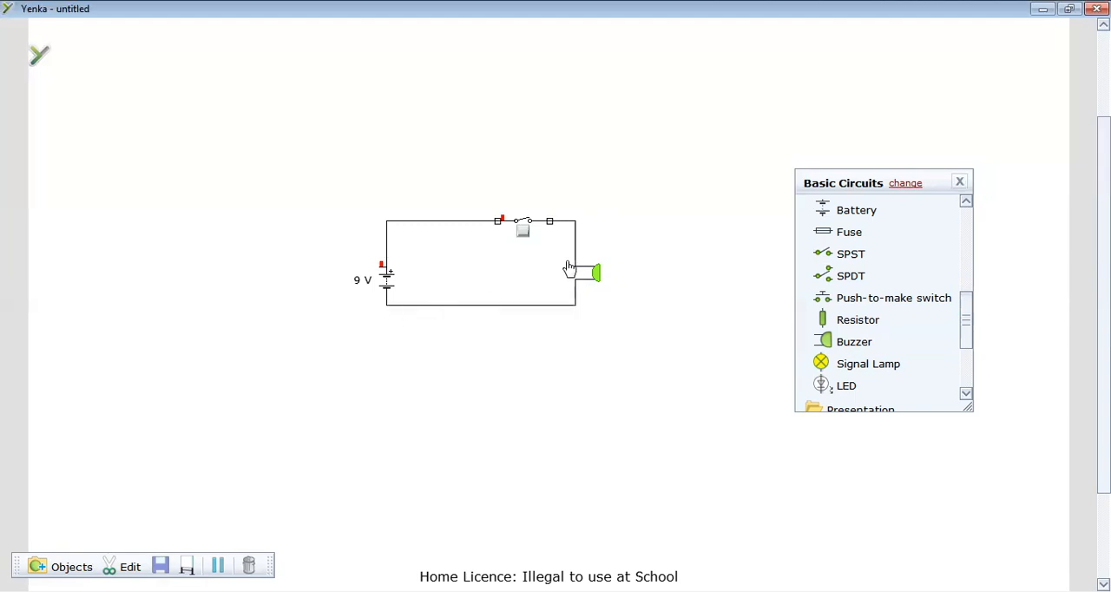
Test the buzzer circuit by toggling the SPST switch on and off, leaving it open.
click(523, 239)
click(523, 238)
click(523, 237)
click(524, 239)
Delete the buzzer and change the component library to the Electronics product.
key(Delete)
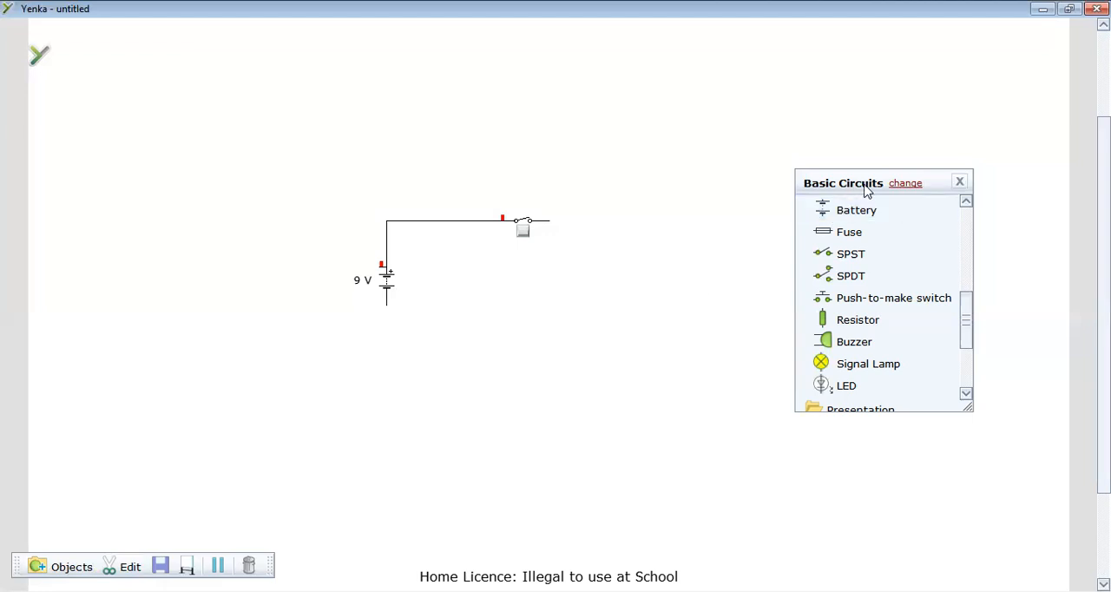
click(905, 186)
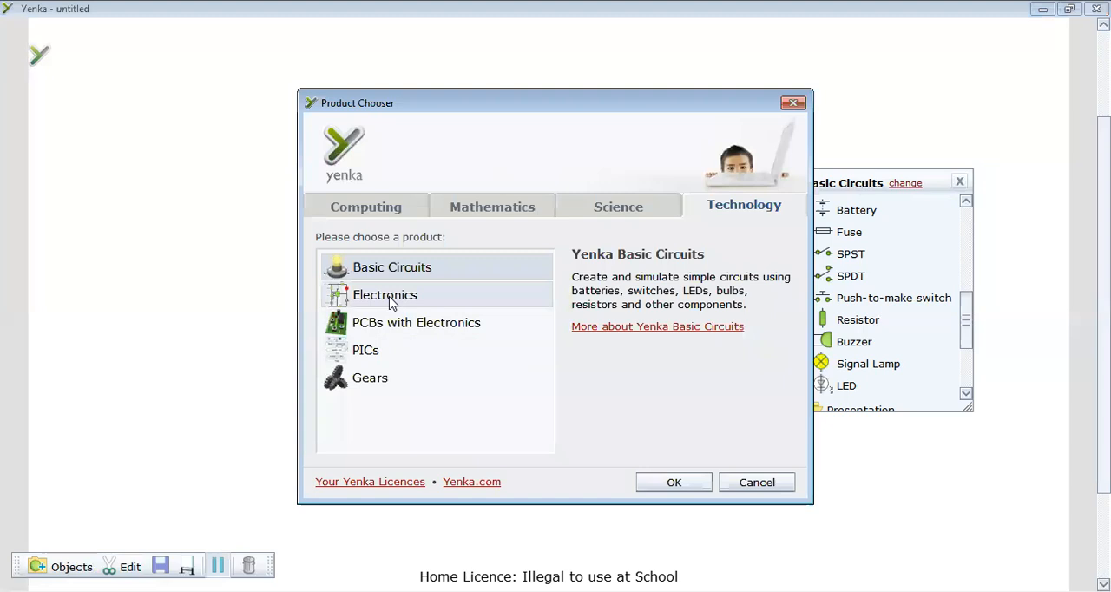
click(391, 299)
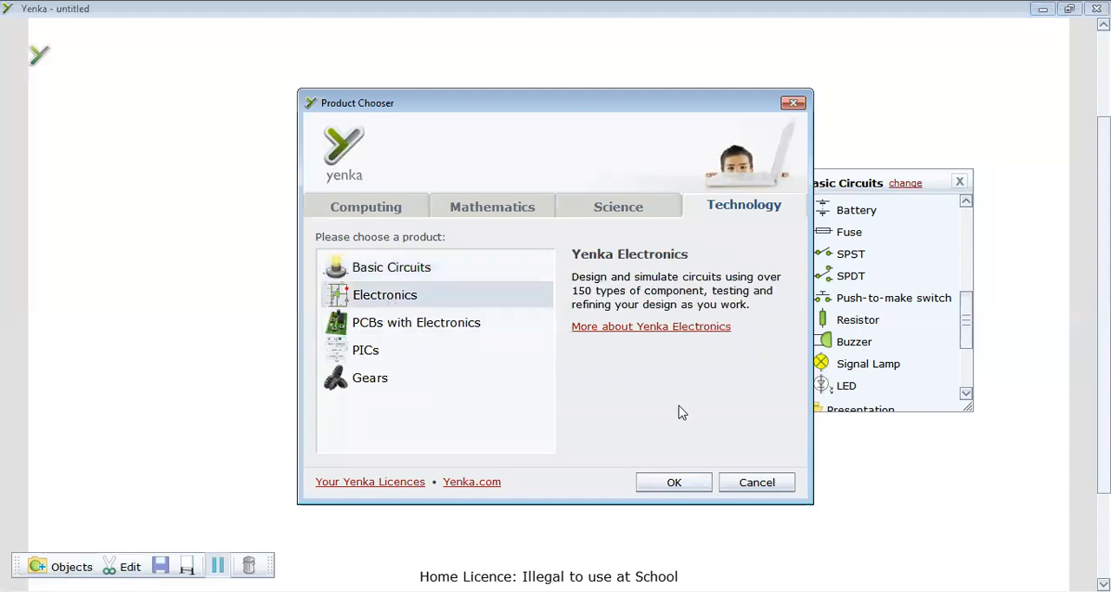
click(674, 484)
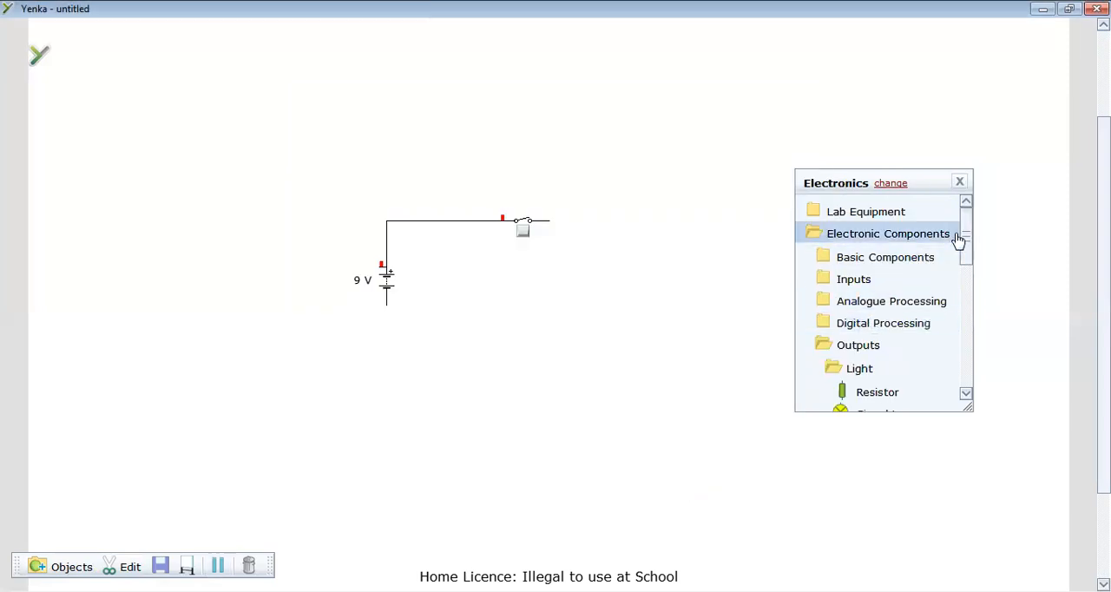
Add a horizontal Motor from the Mechanical outputs and wire it between the battery's negative terminal and the switch's free end.
drag(965, 227, 967, 223)
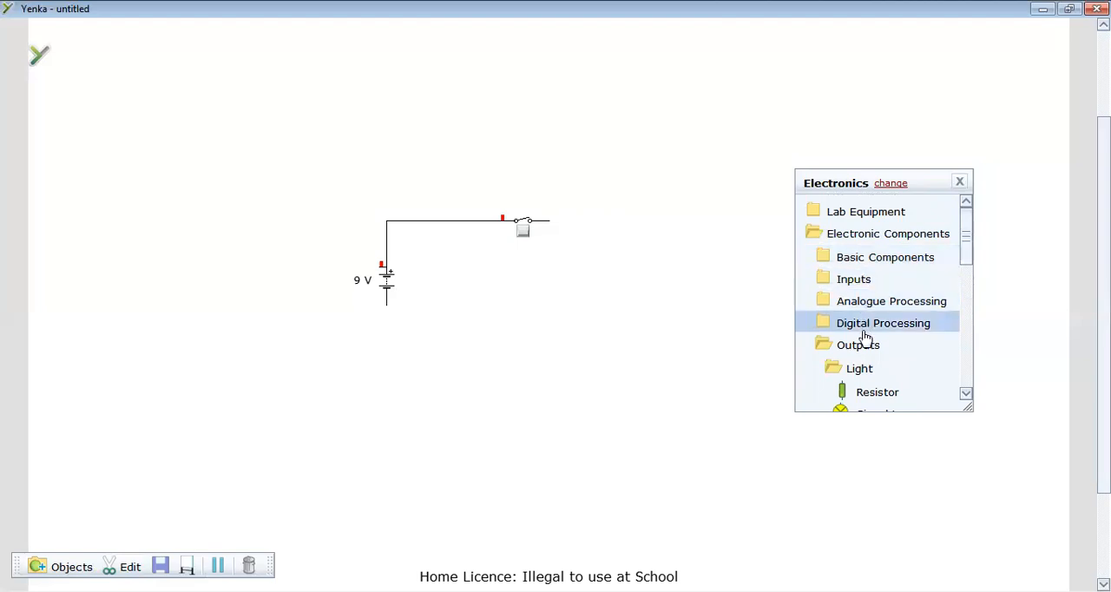
drag(967, 247, 967, 261)
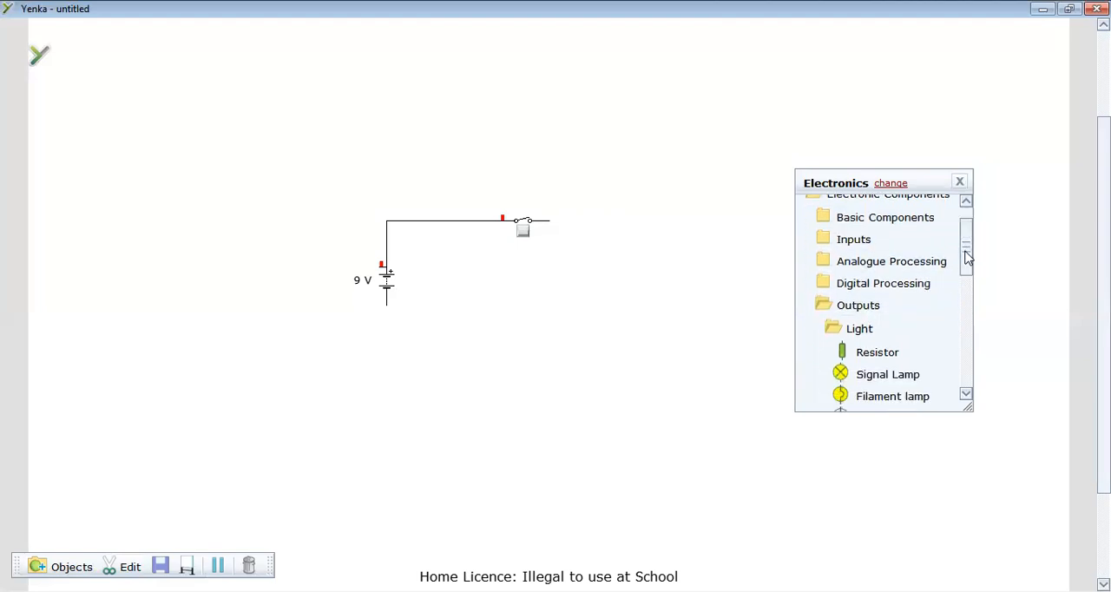
click(838, 326)
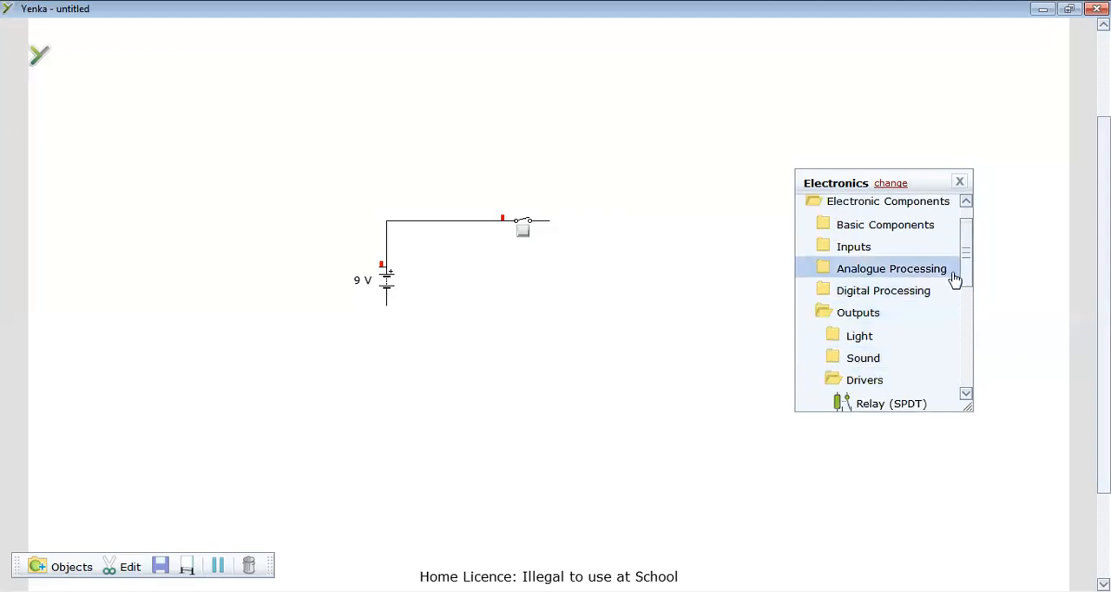
drag(965, 276, 968, 318)
click(835, 252)
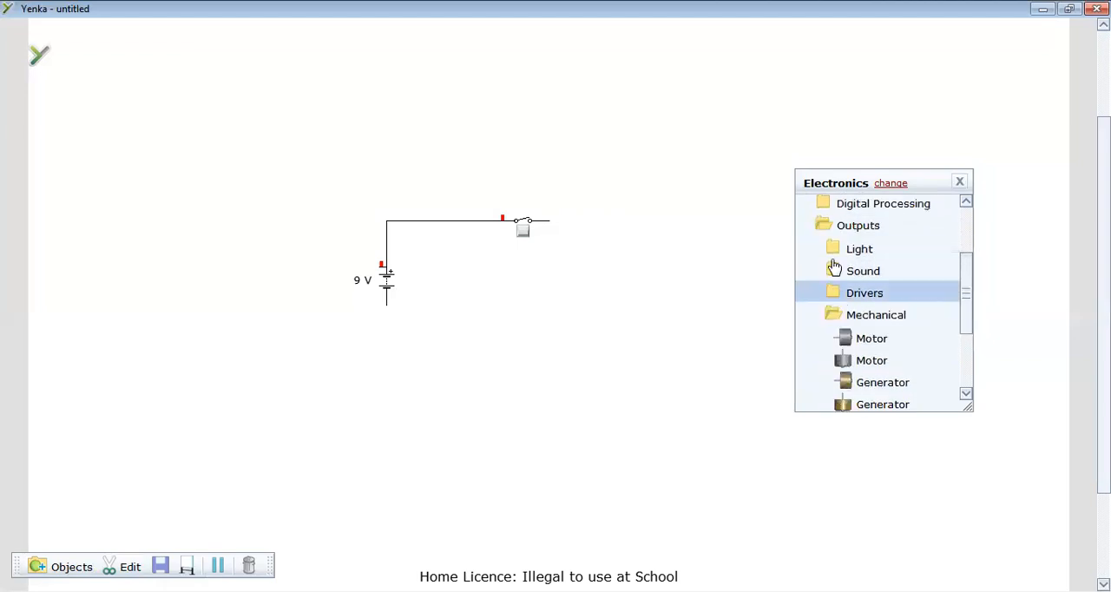
drag(970, 315, 968, 345)
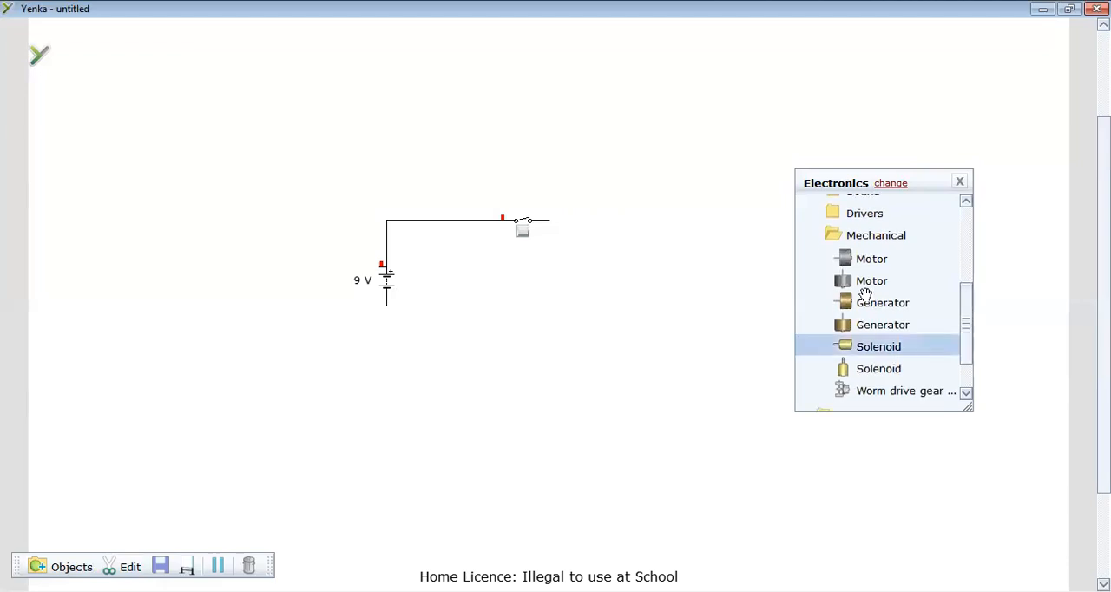
mouse_move(847, 260)
mouse_down()
mouse_move(582, 278)
mouse_move(458, 314)
mouse_move(388, 307)
mouse_up()
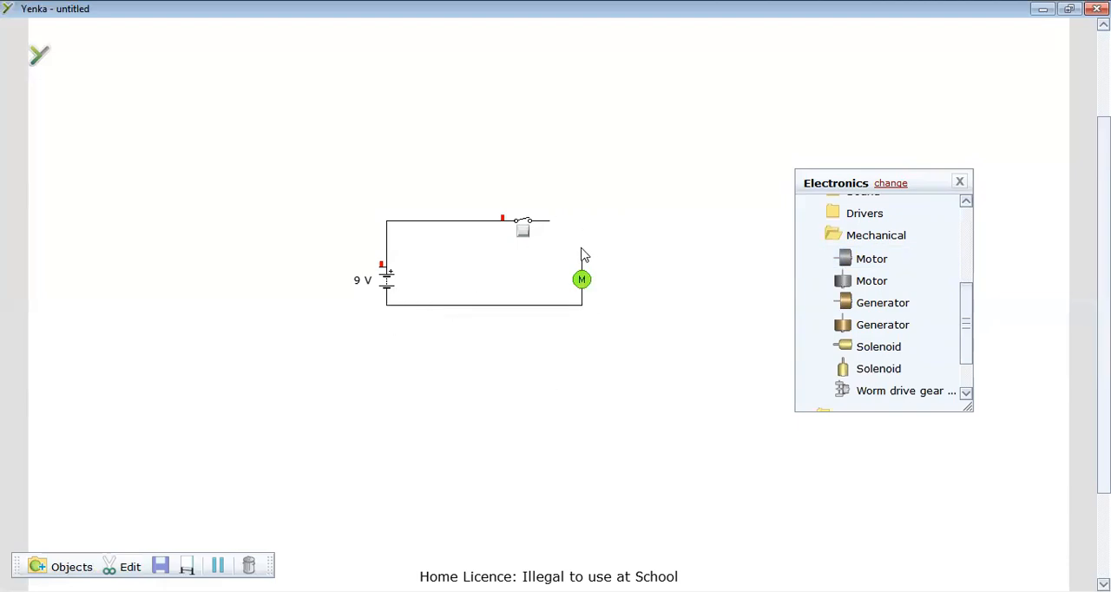
drag(581, 253, 551, 223)
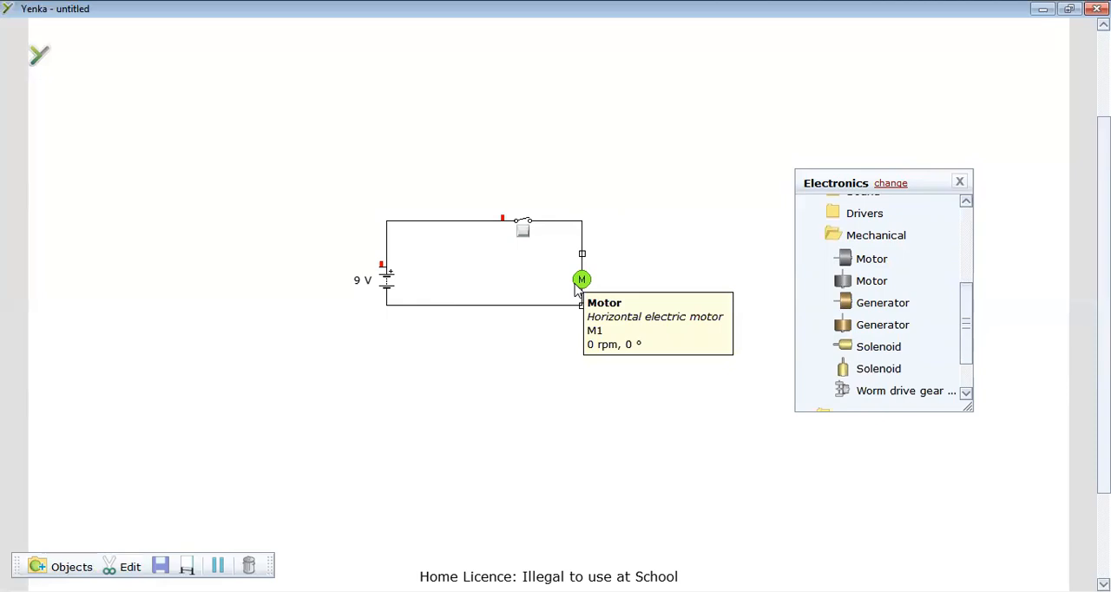
Test the motor by closing the SPST switch to run it and reopening the switch to stop it.
click(523, 235)
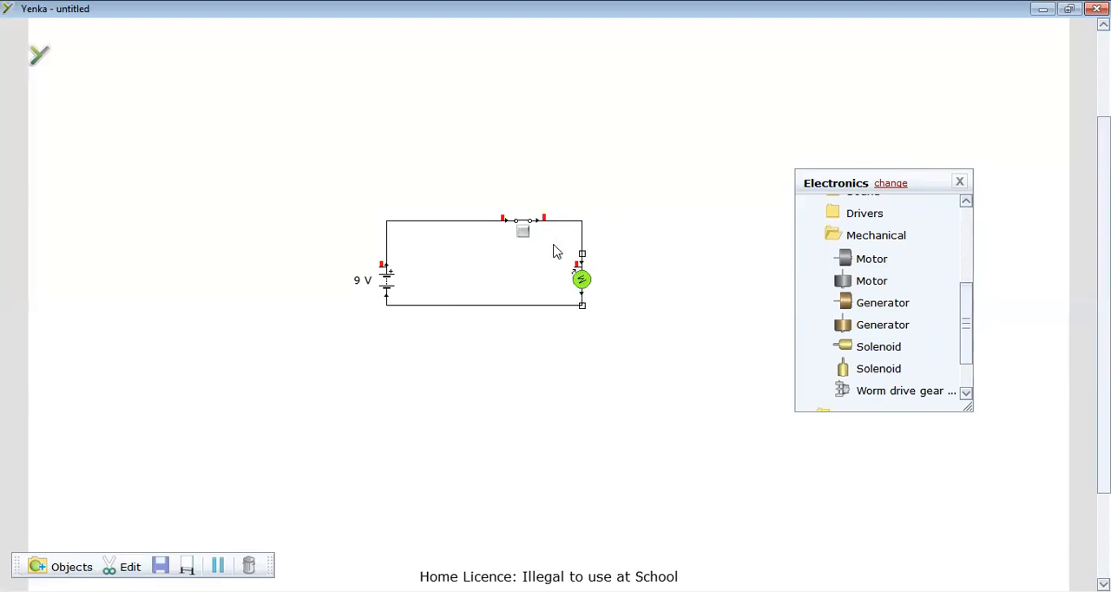
click(525, 235)
drag(883, 325, 675, 251)
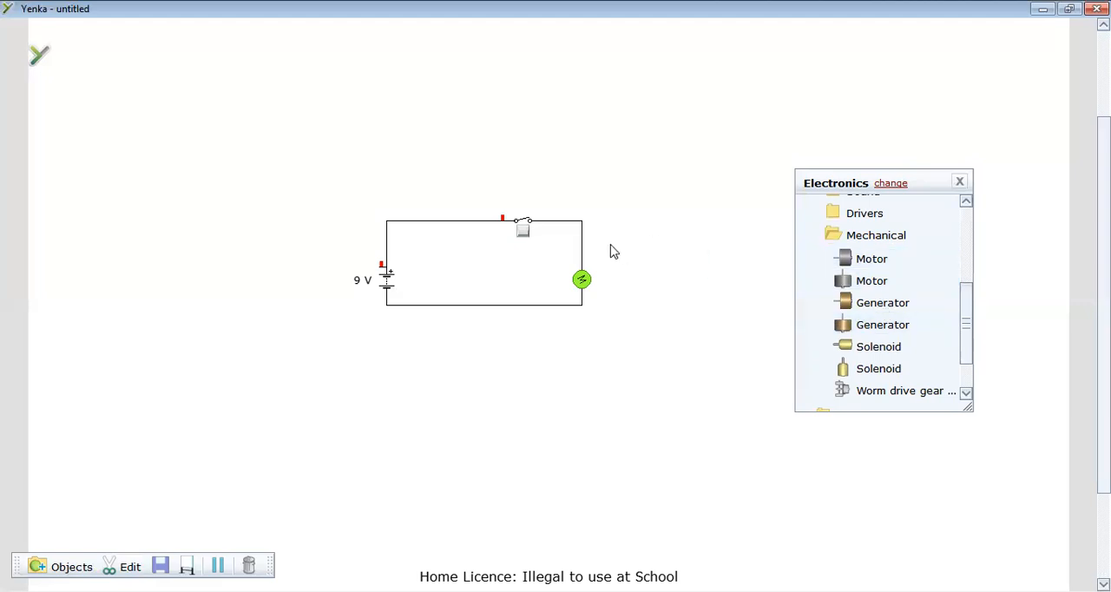